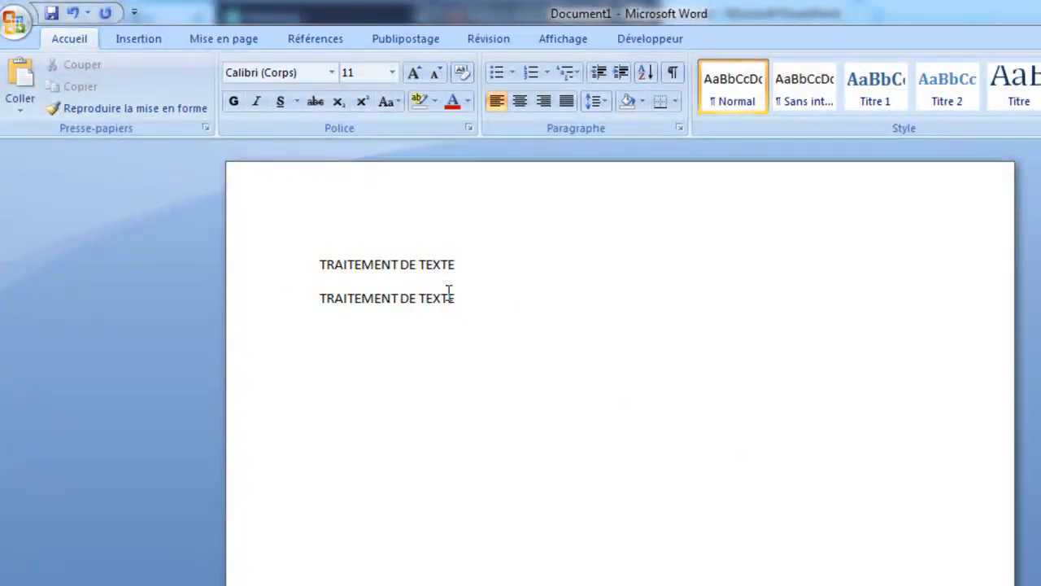
Copy both TRAITEMENT DE TEXTE lines and paste them lower on the page
triple_click(353, 296)
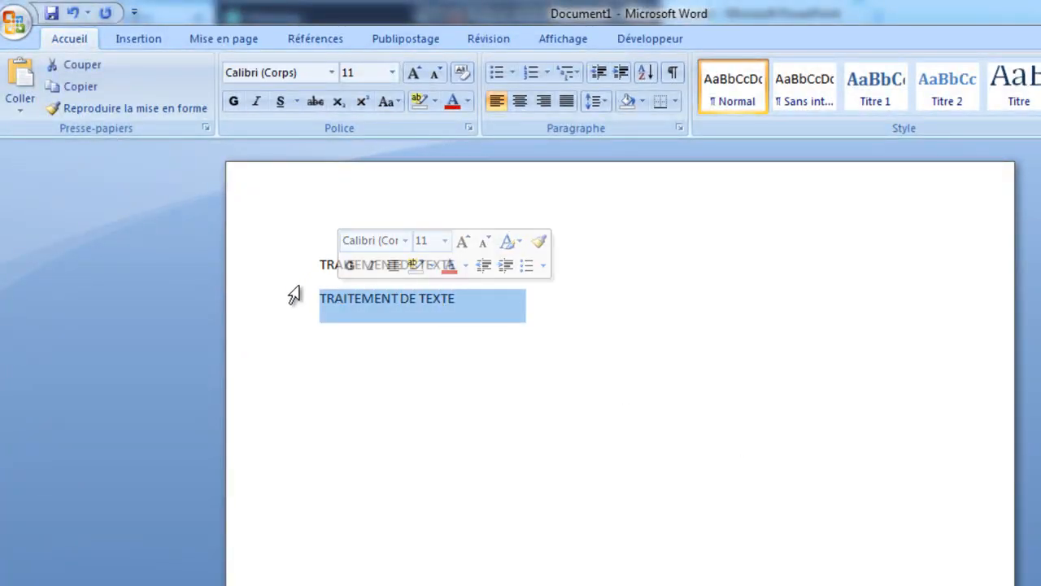
click(330, 336)
click(324, 264)
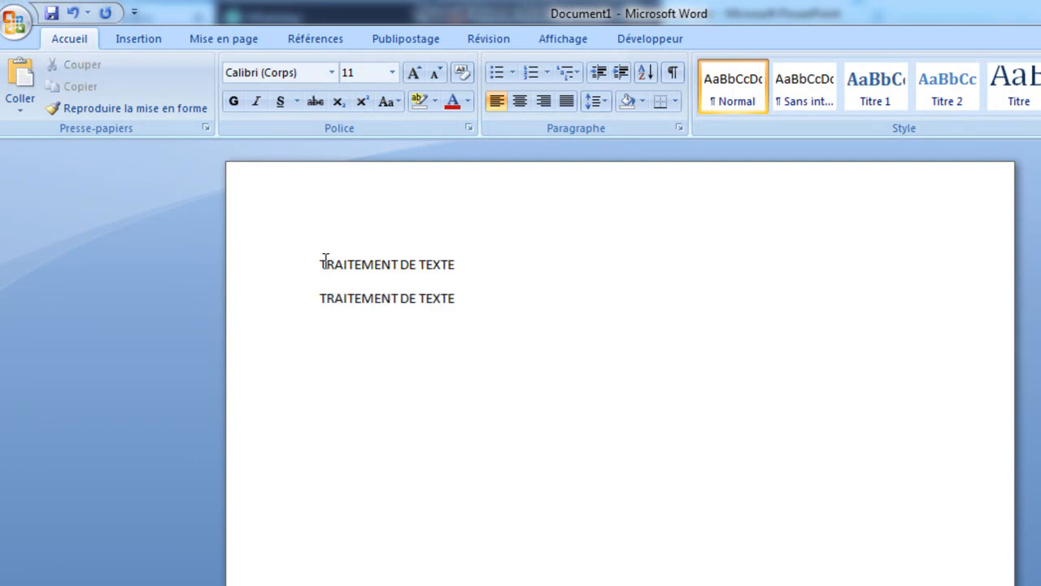
drag(324, 264, 456, 302)
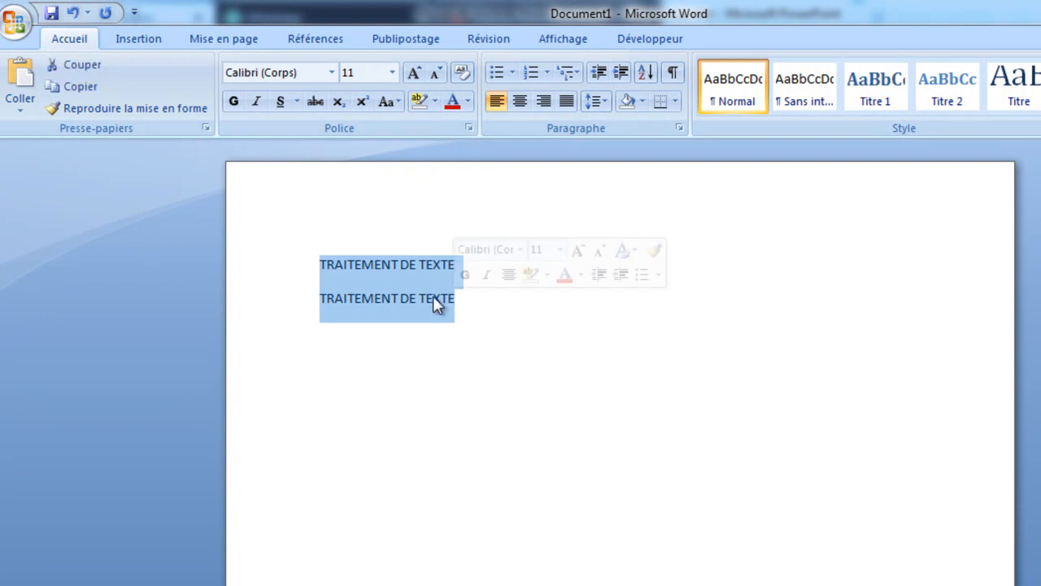
right_click(432, 295)
click(478, 324)
click(507, 313)
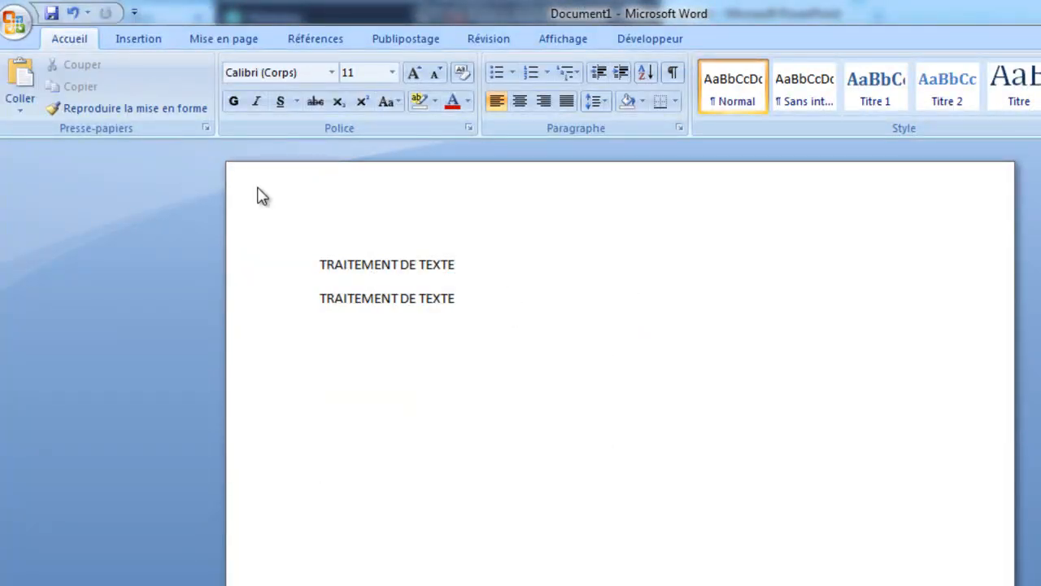
click(20, 77)
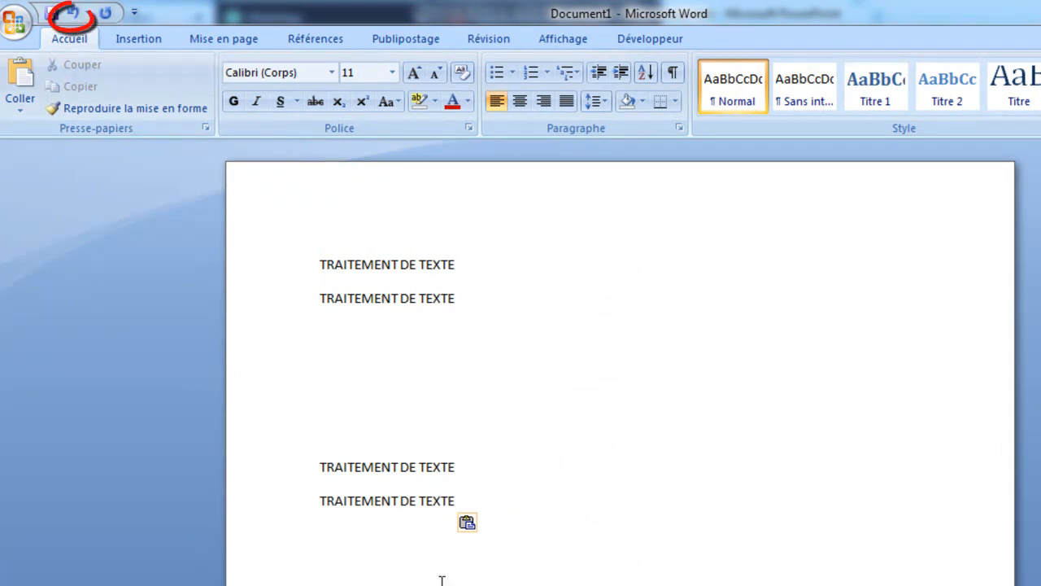
Undo the paste of the two lines and redo it
click(72, 14)
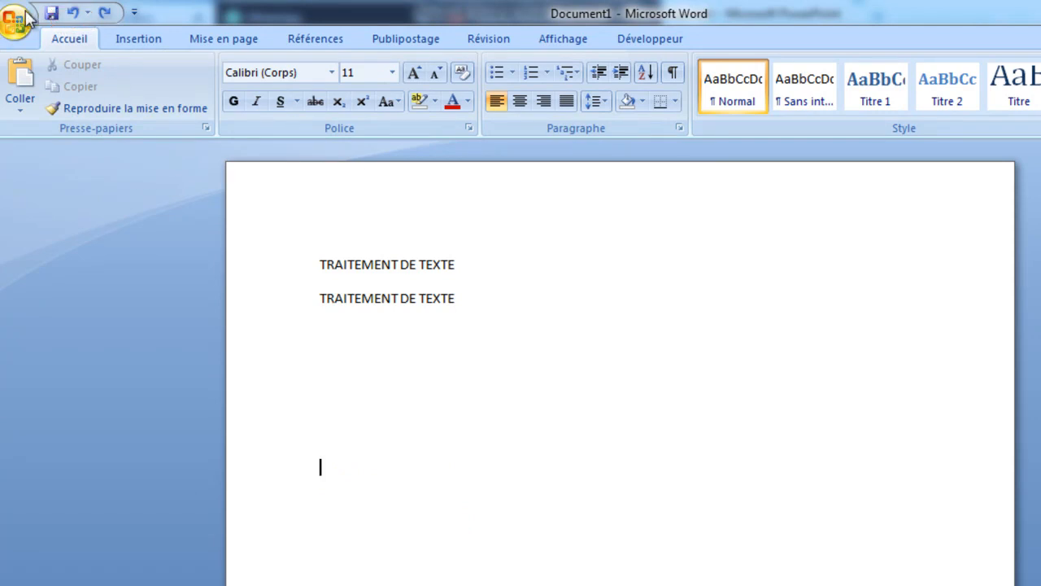
click(104, 13)
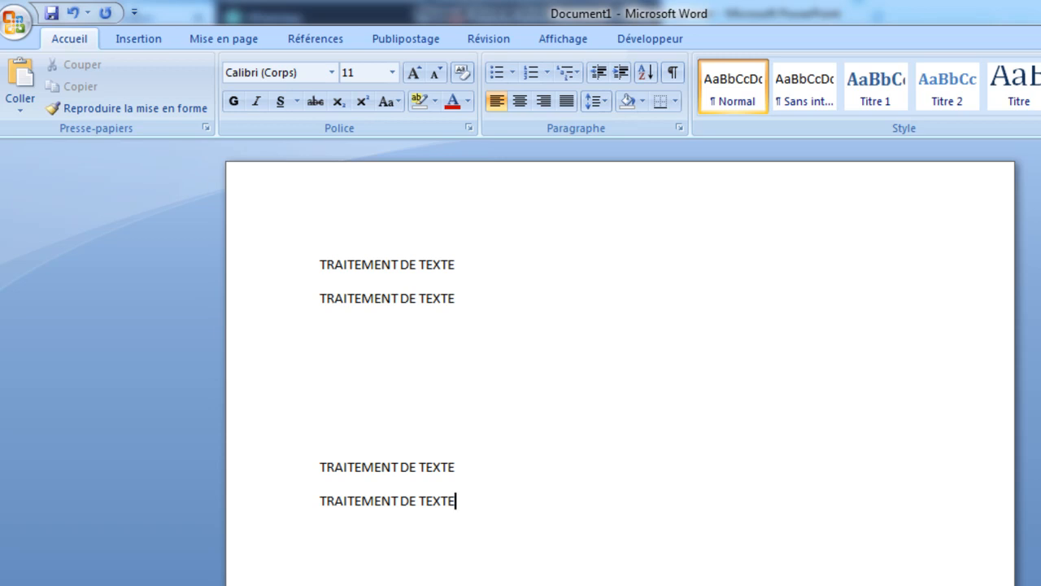
key(alt+Tab)
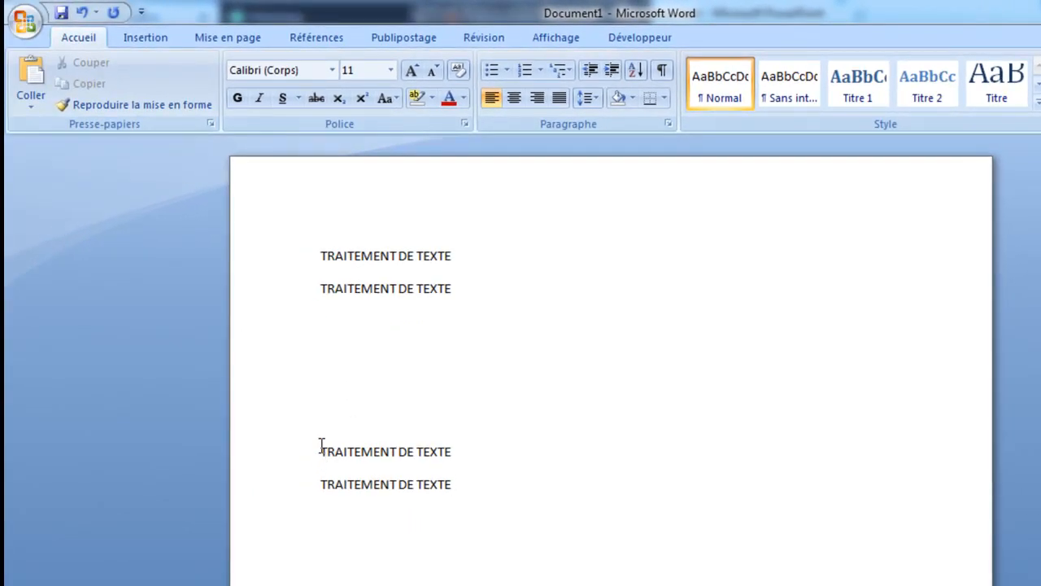
Try centred and right alignment on the first pasted TRAITEMENT DE TEXTE line, and finish with justified alignment
drag(322, 451, 455, 451)
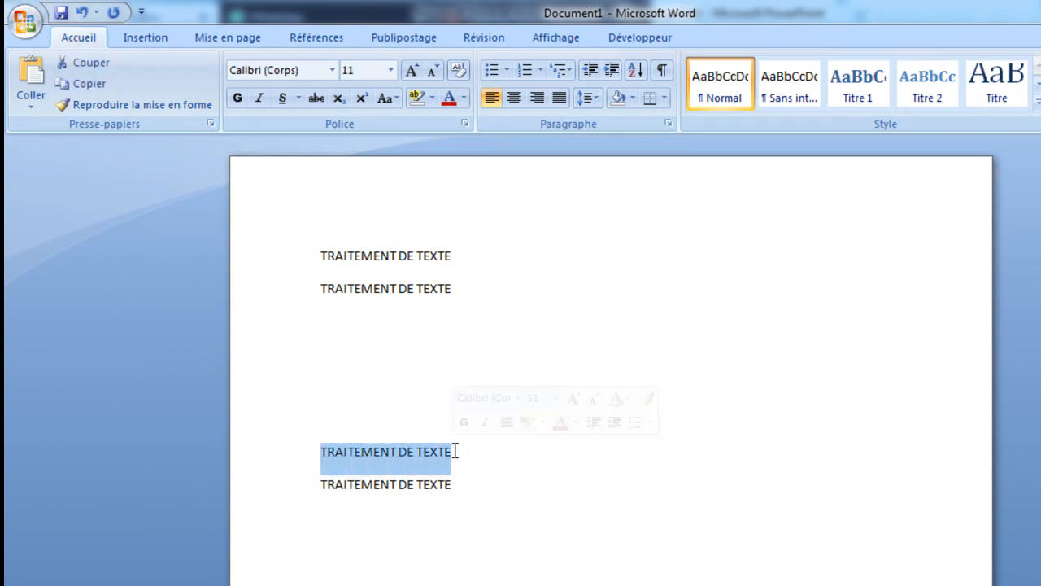
click(517, 100)
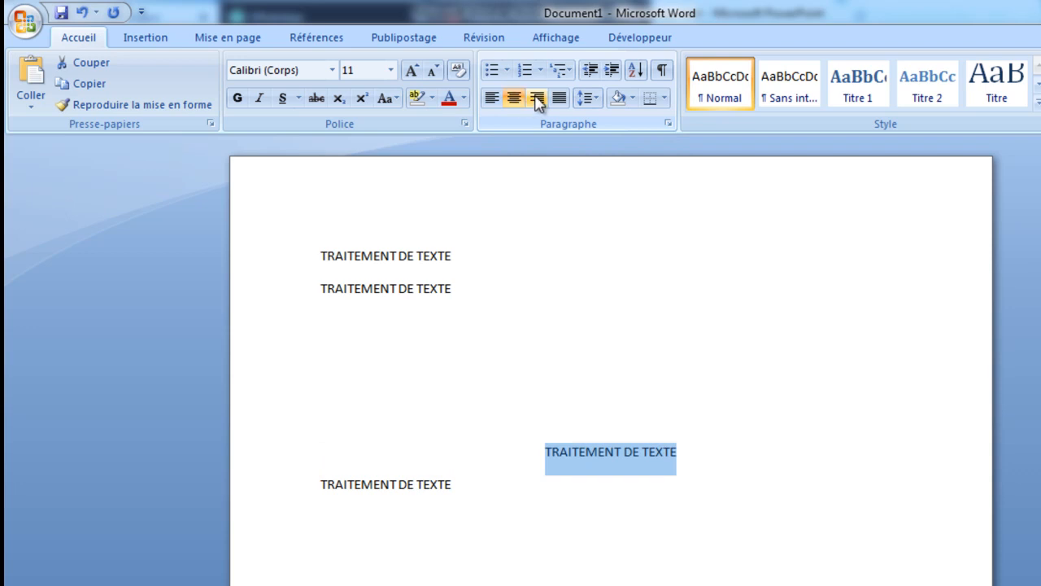
click(537, 99)
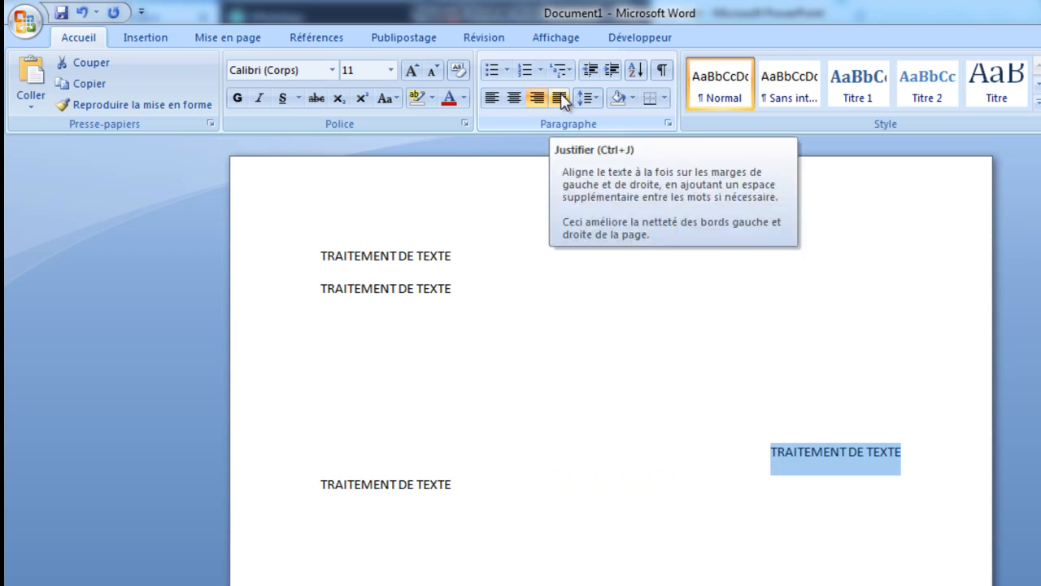
click(560, 98)
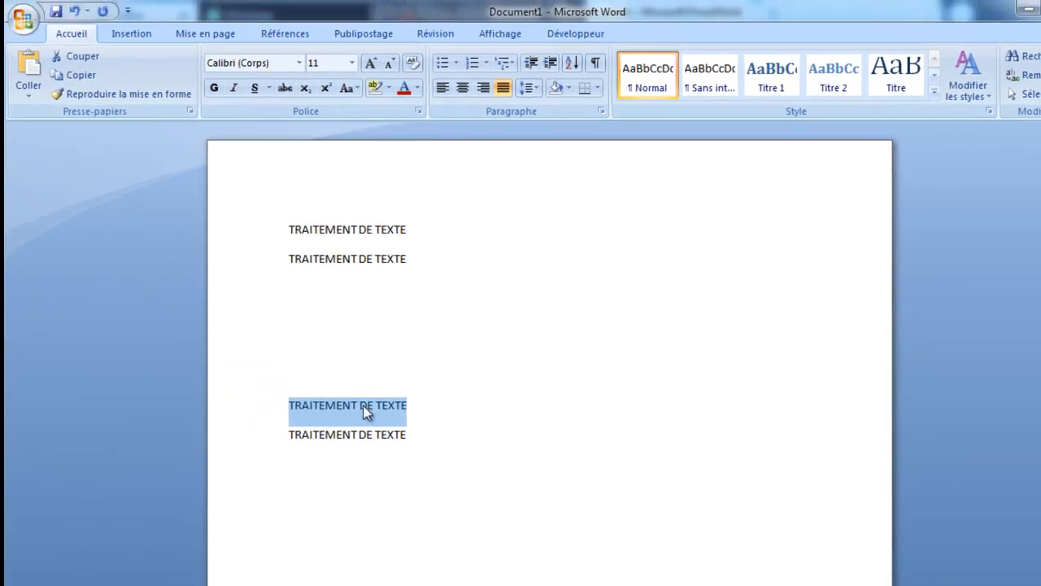
Set the font colour of the first pasted line to the standard red
click(417, 87)
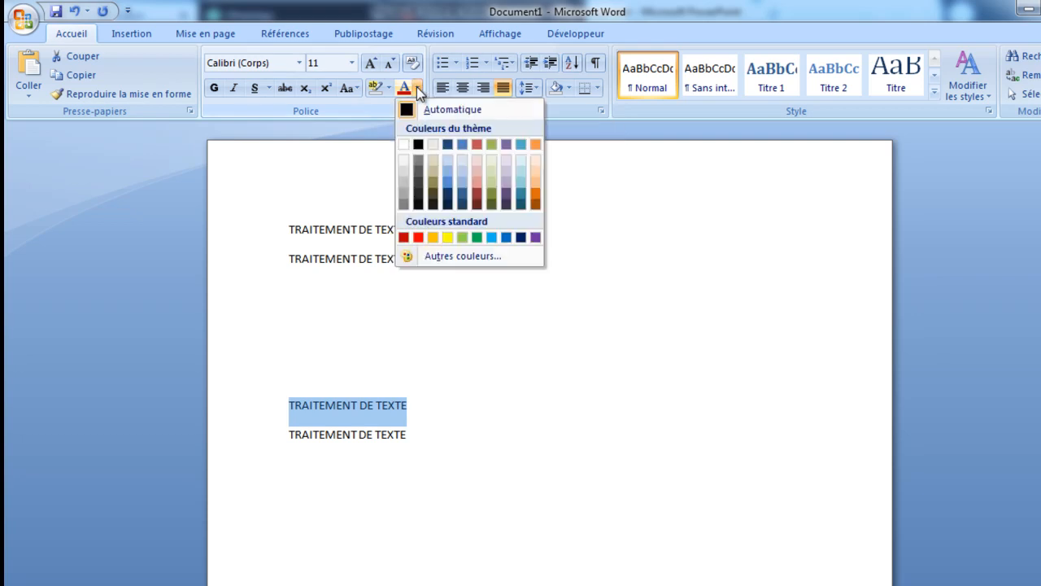
click(419, 238)
click(557, 438)
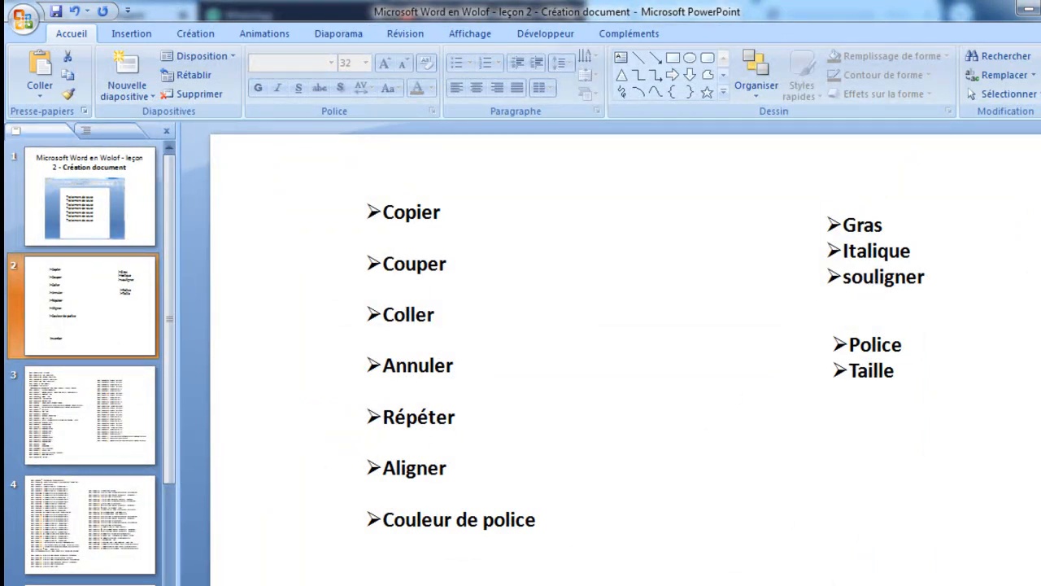
click(358, 584)
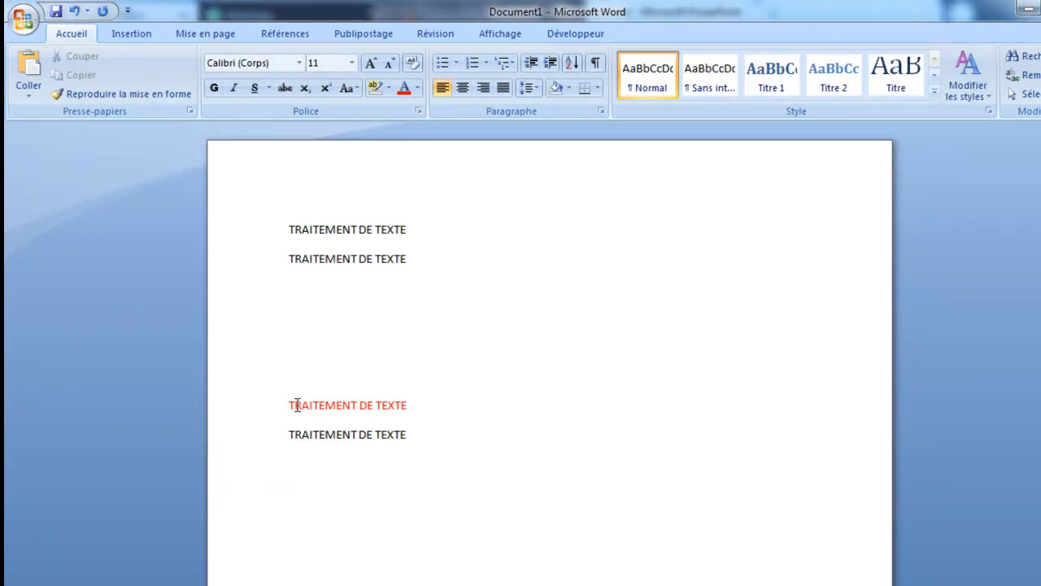
Make the red TRAITEMENT DE TEXTE line bold and italic
drag(289, 405, 403, 405)
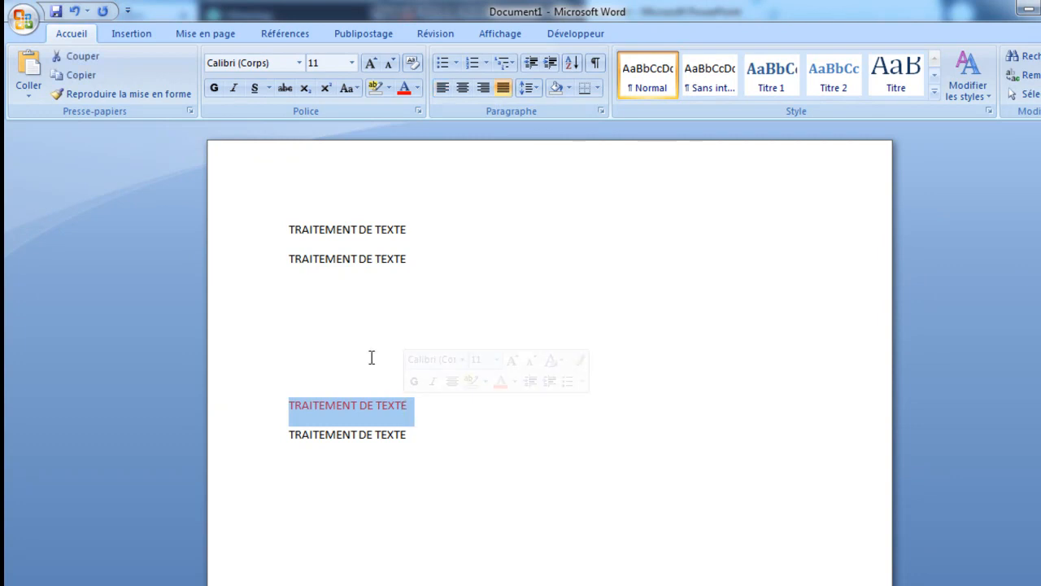
click(215, 91)
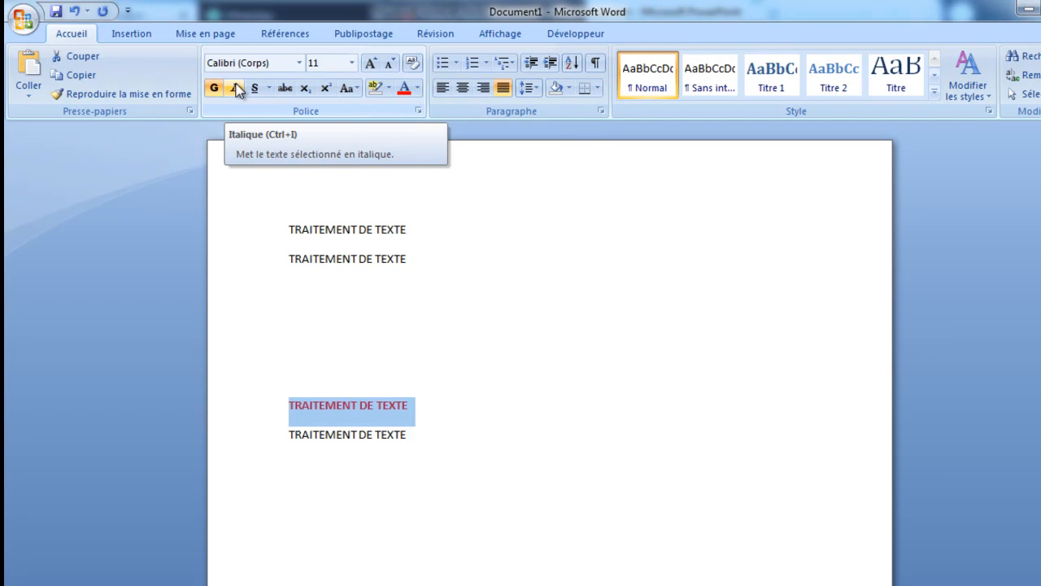
click(235, 88)
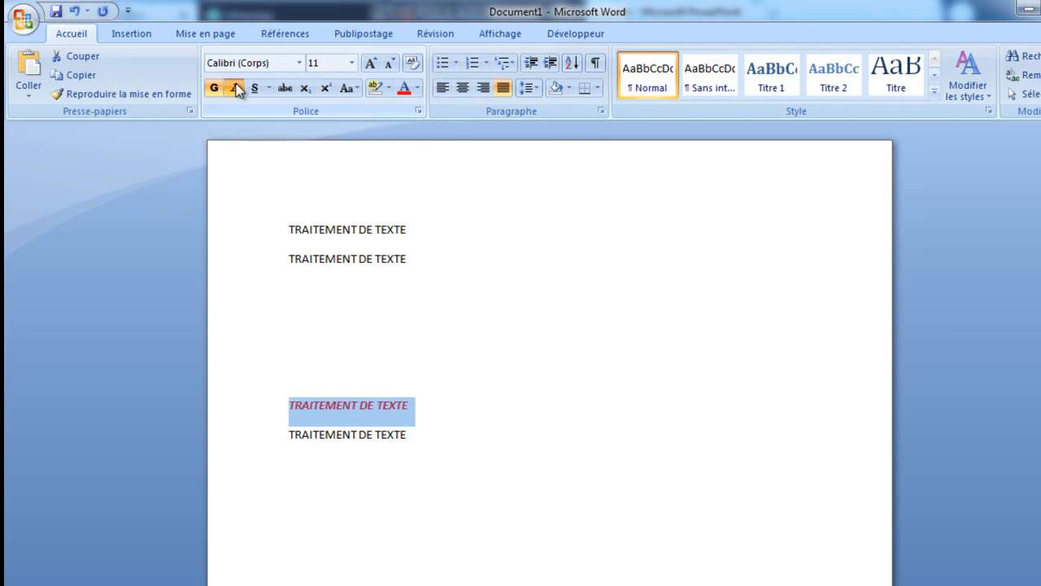
click(602, 515)
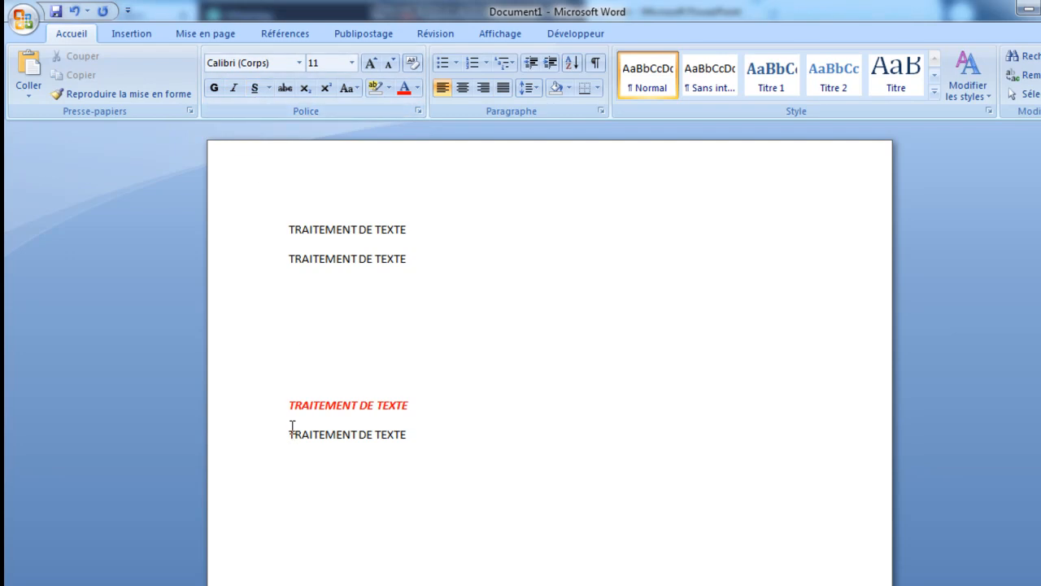
Underline the red TRAITEMENT DE TEXTE line
drag(284, 411, 406, 417)
click(257, 87)
click(539, 564)
drag(285, 405, 409, 406)
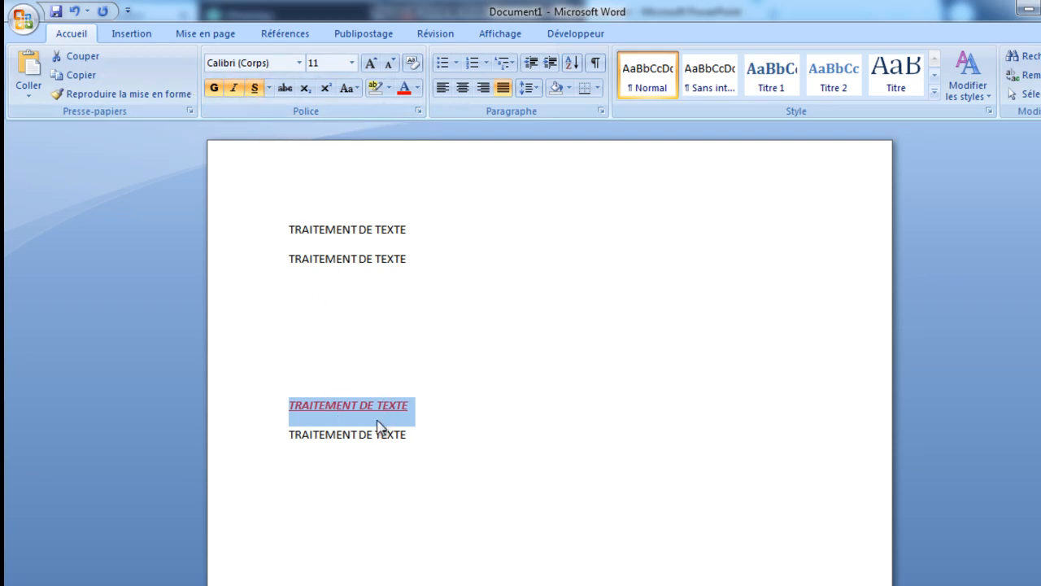
click(421, 473)
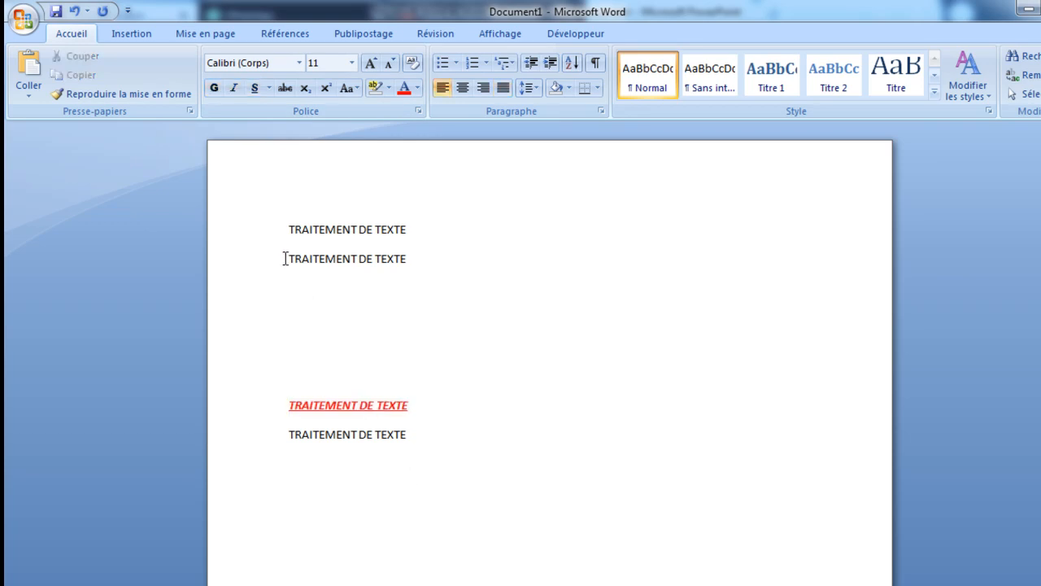
Change the case of the document's second TRAITEMENT DE TEXTE line to "Majuscule en début de phrase"
drag(285, 258, 404, 259)
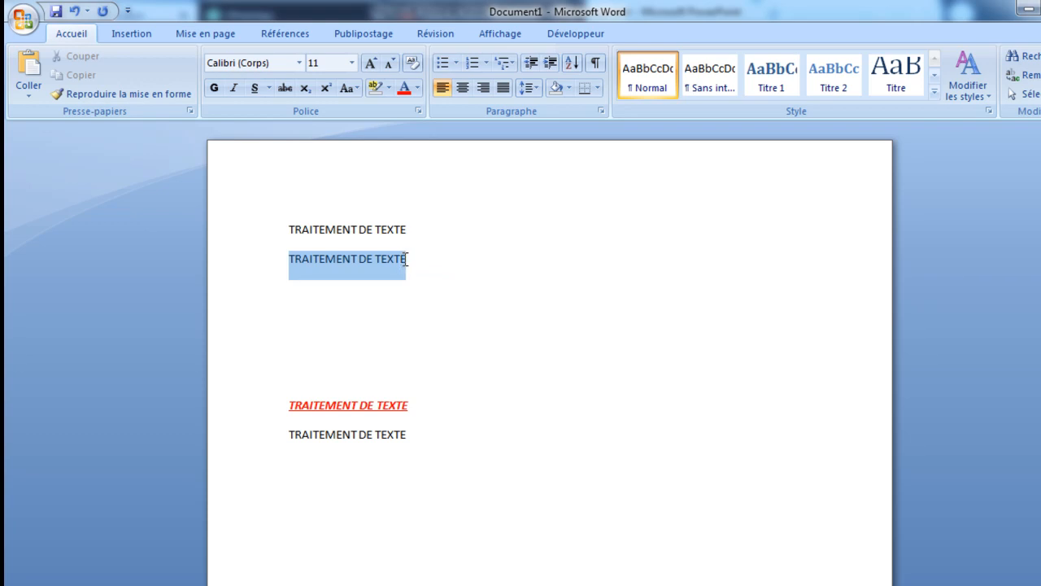
right_click(387, 262)
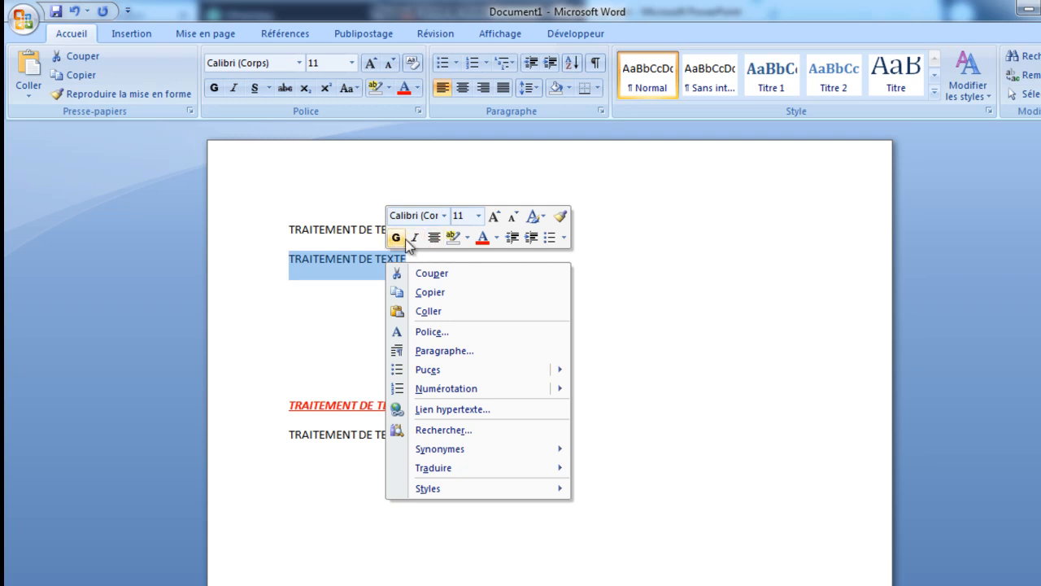
click(773, 396)
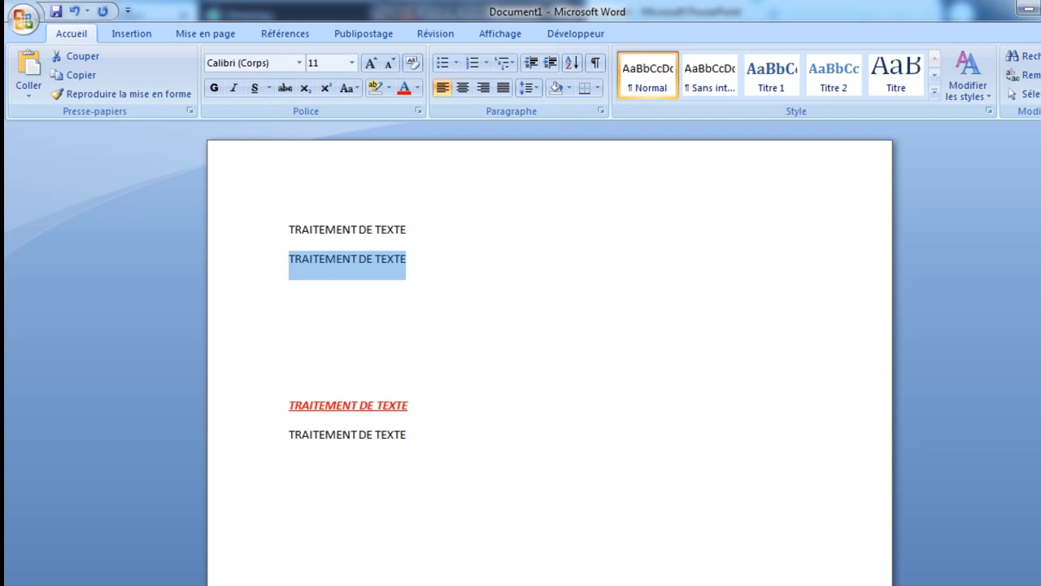
key(alt+Tab)
key(alt+Tab)
click(359, 87)
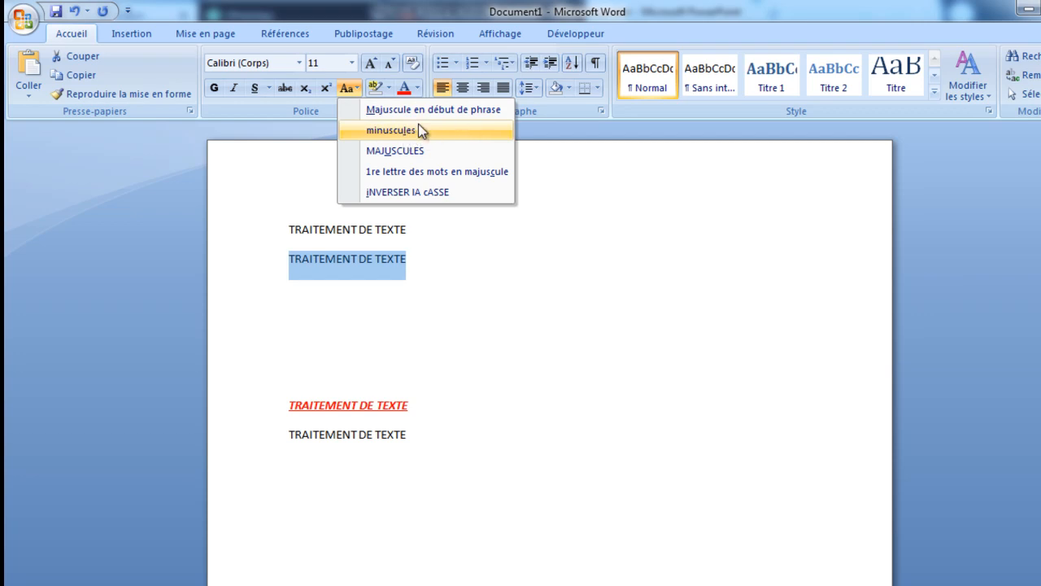
click(431, 112)
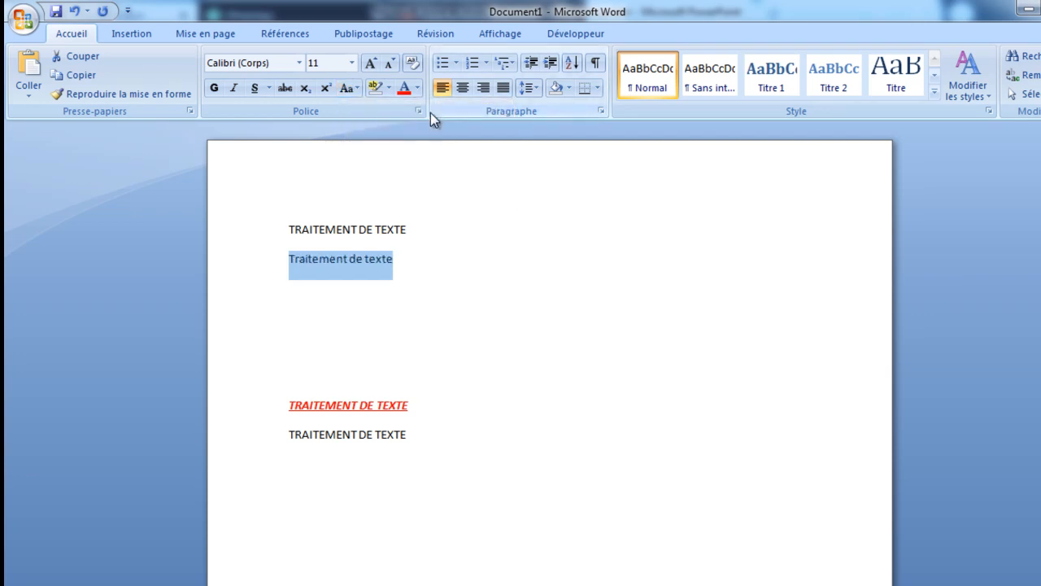
Convert the selected second line to "minuscules", and finish with "1re lettre des mots en majuscule"
click(356, 87)
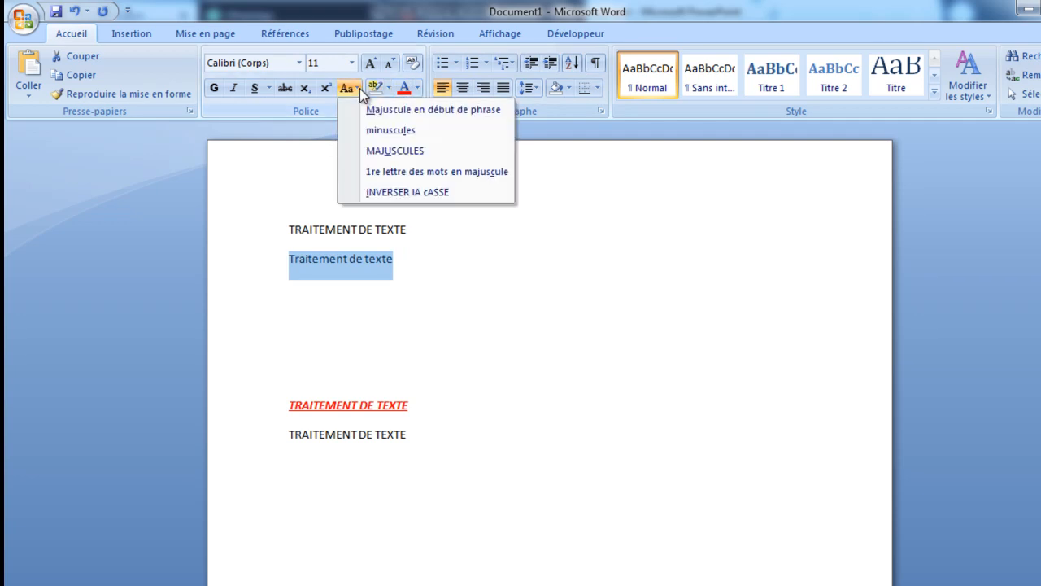
click(388, 130)
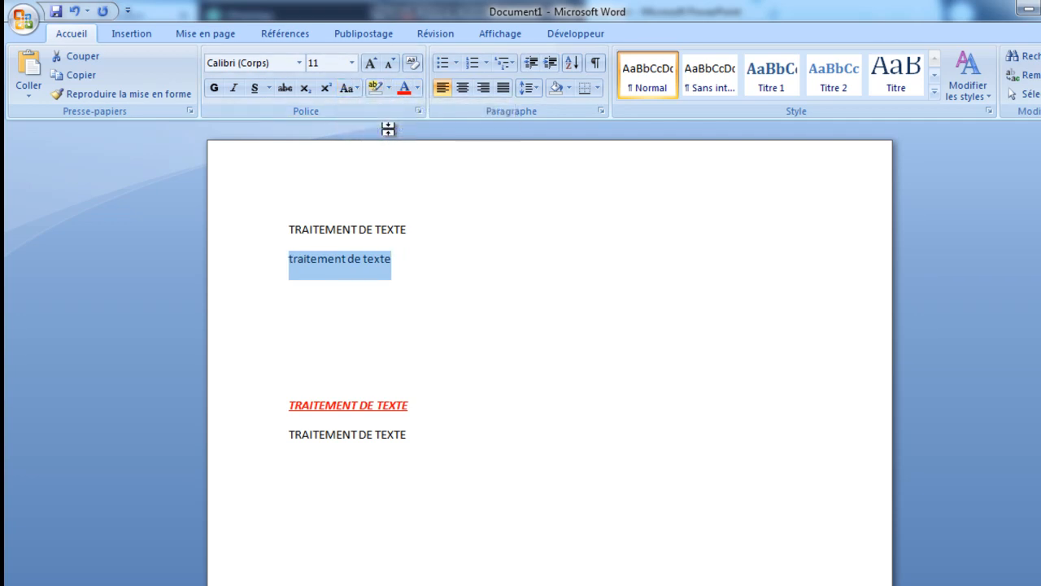
click(359, 86)
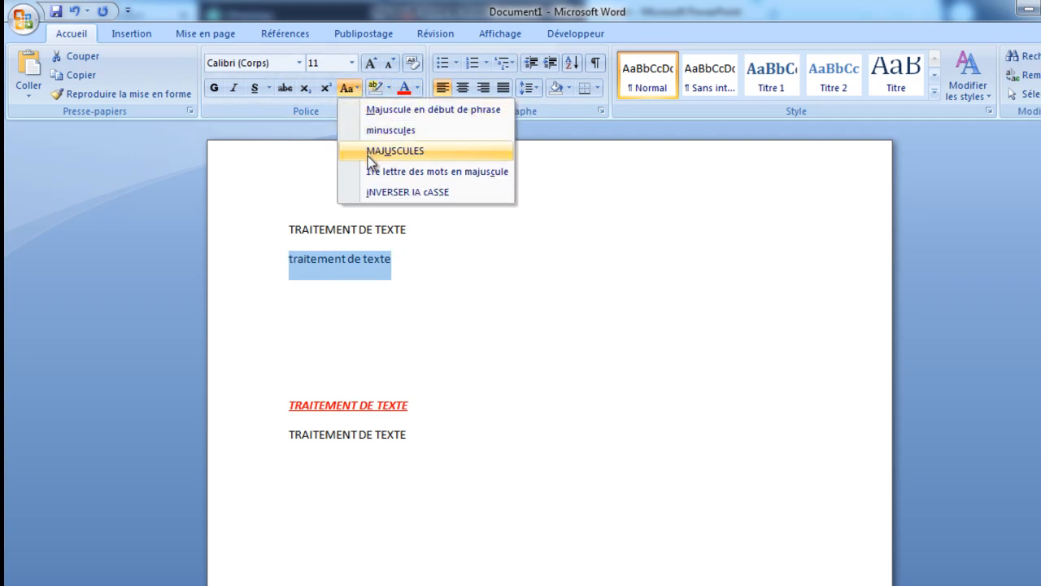
click(387, 172)
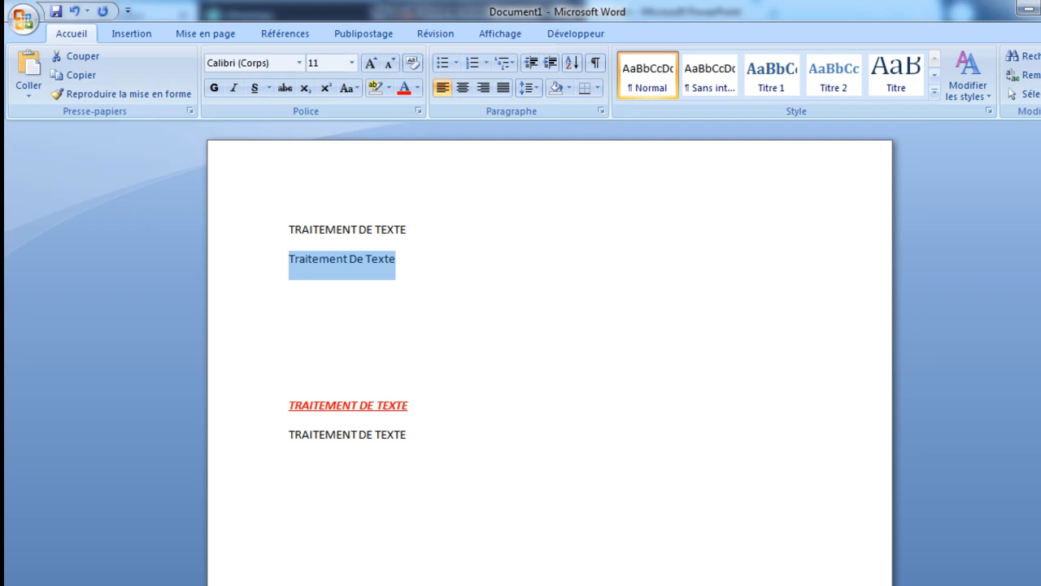
Set the font of the selected "Traitement De Texte" line to Arial Black
key(alt+Tab)
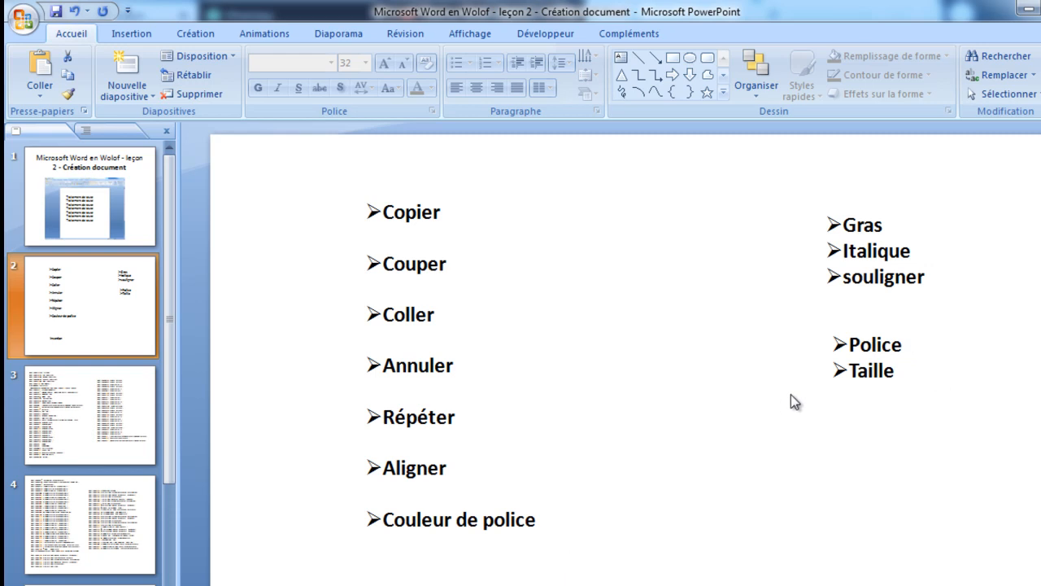
key(alt+Tab)
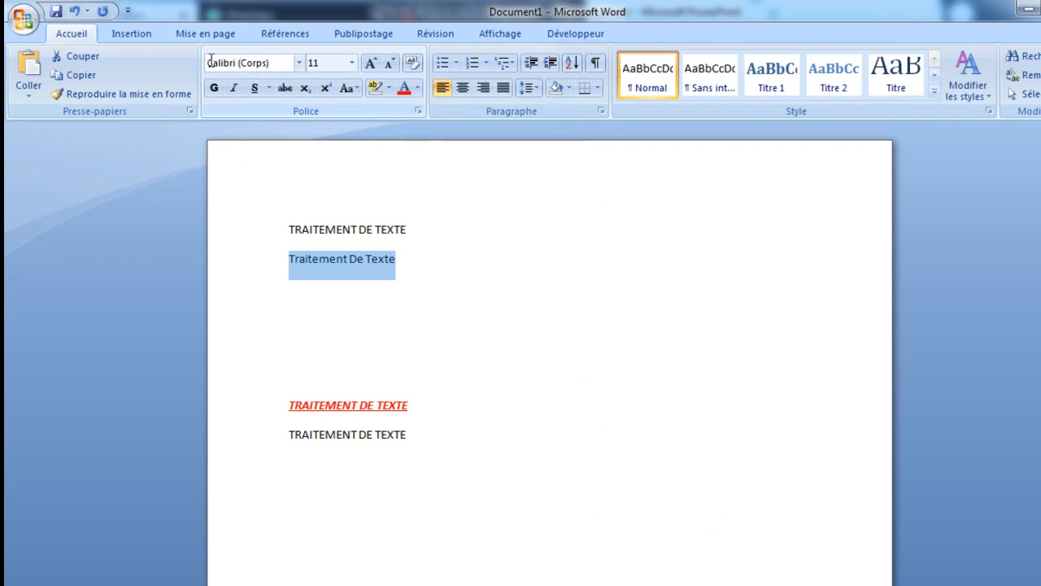
click(300, 63)
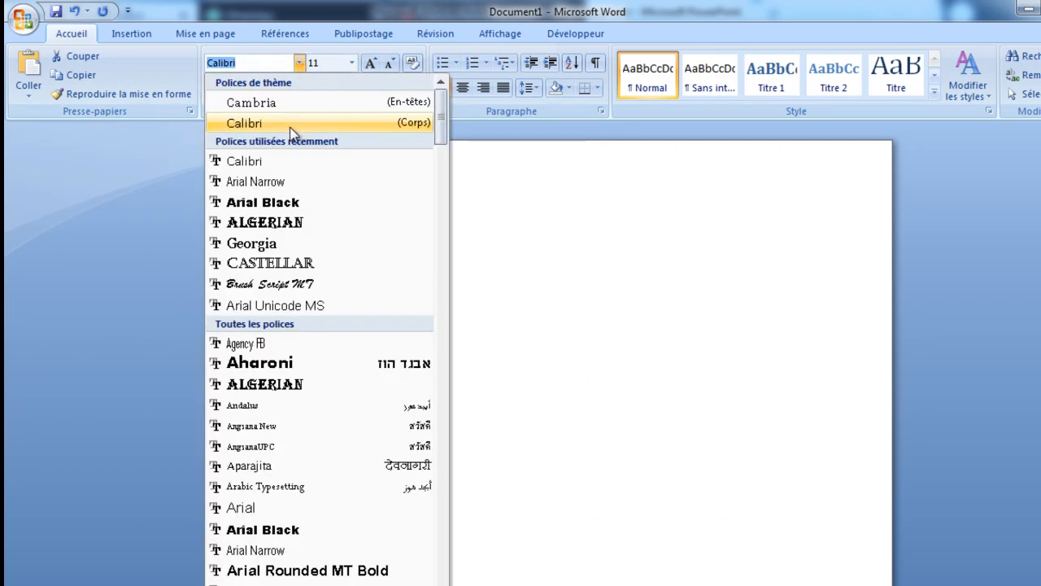
click(302, 204)
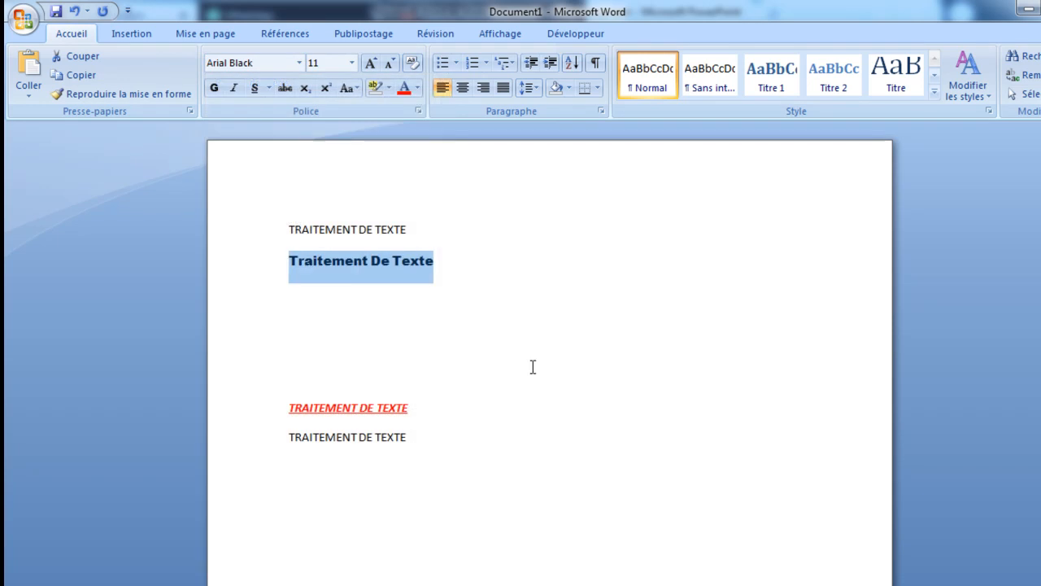
Change the font of the selected "Traitement De Texte" line to Algerian
click(299, 62)
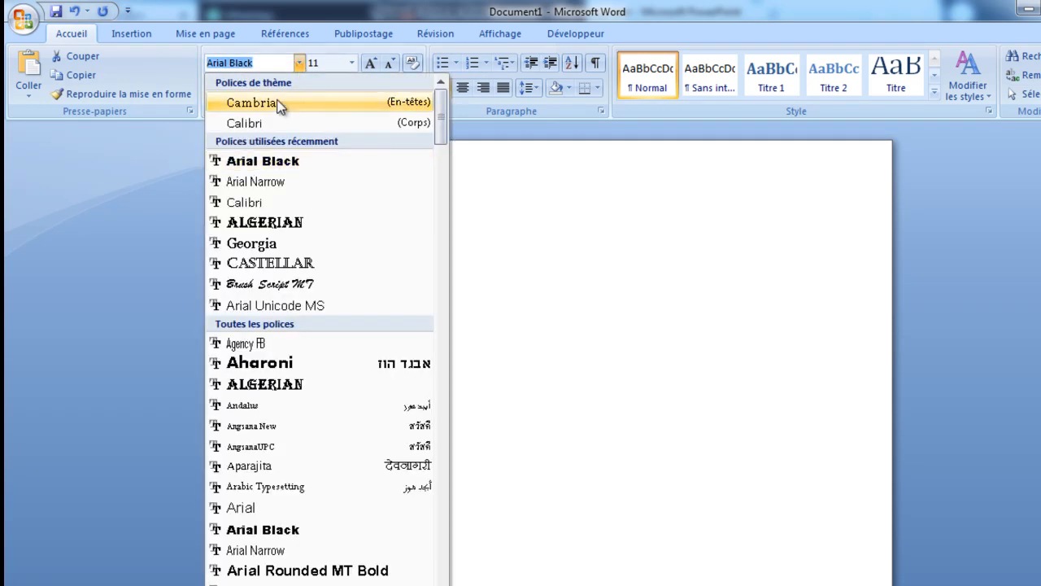
click(268, 222)
click(814, 388)
Set the font of the document's second line to Arial Rounded MT Bold
drag(431, 261, 325, 254)
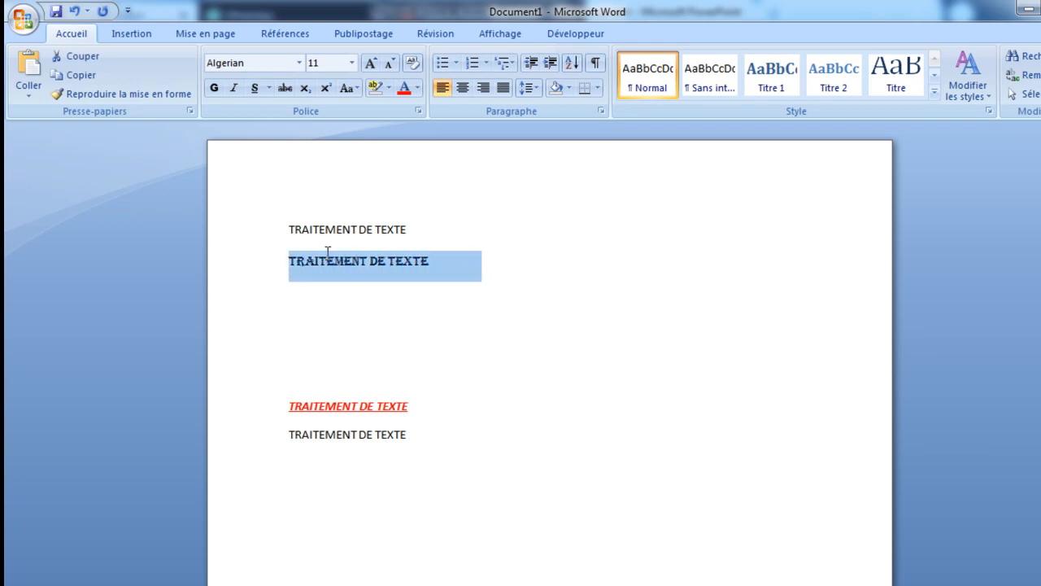
click(300, 62)
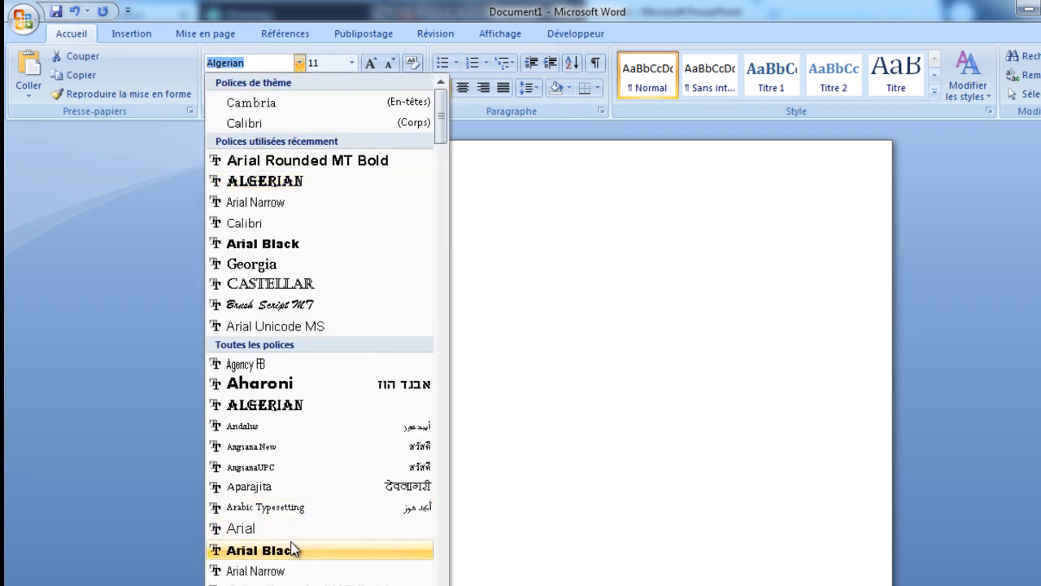
click(291, 579)
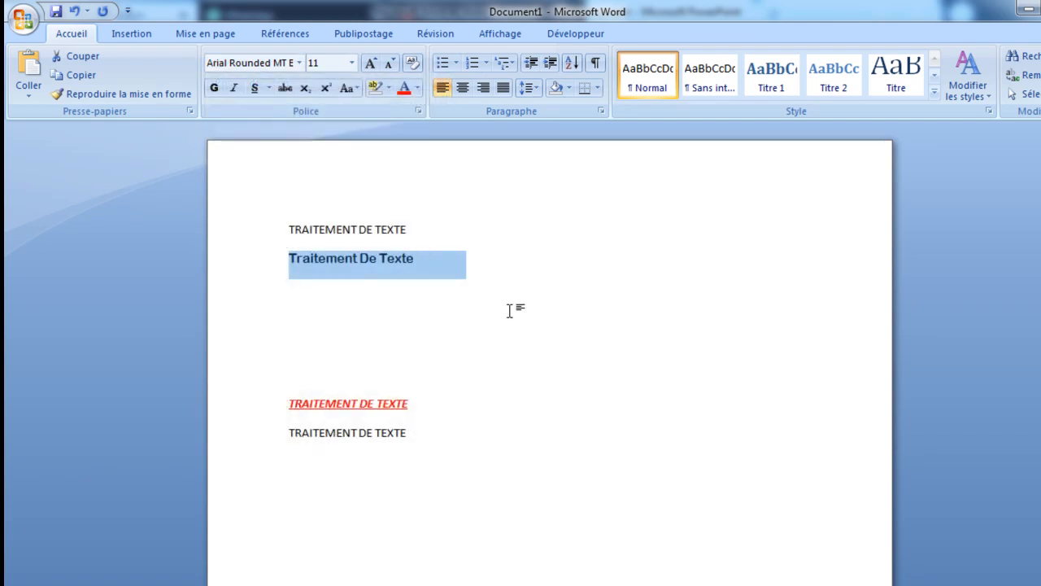
click(483, 290)
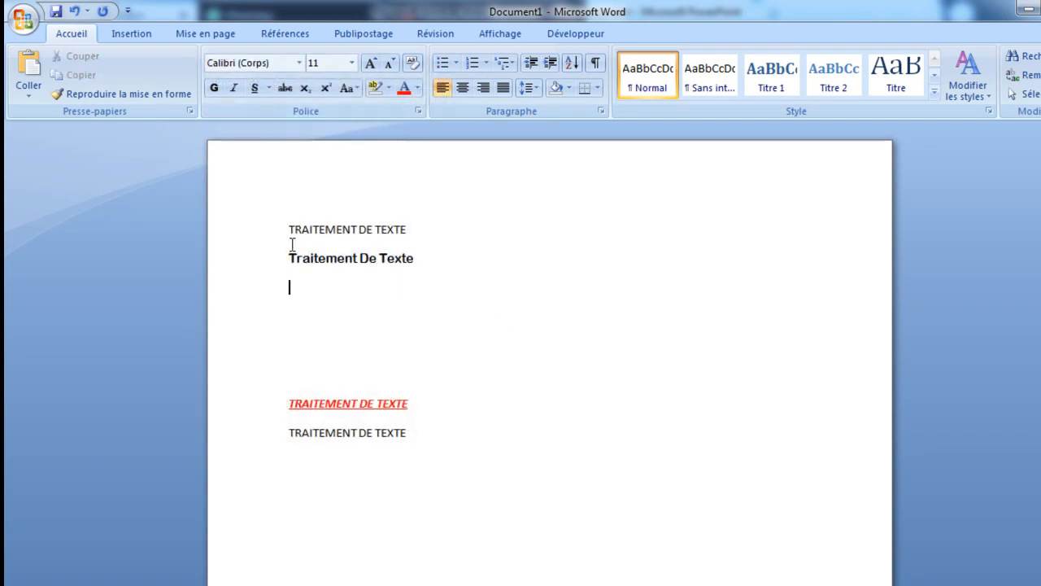
Set the font size of the "Traitement De Texte" line to 36
drag(290, 258, 413, 260)
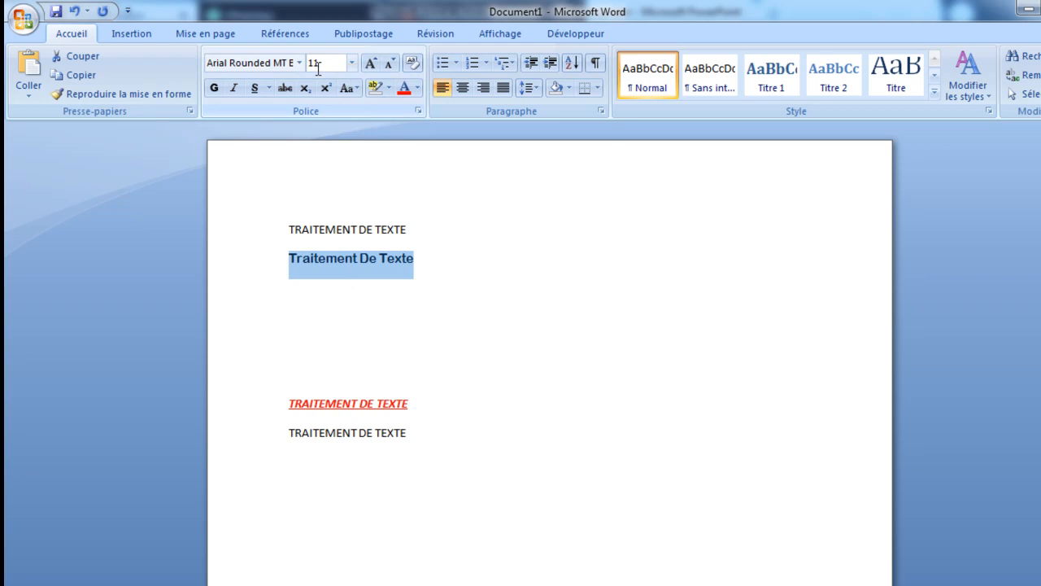
click(352, 62)
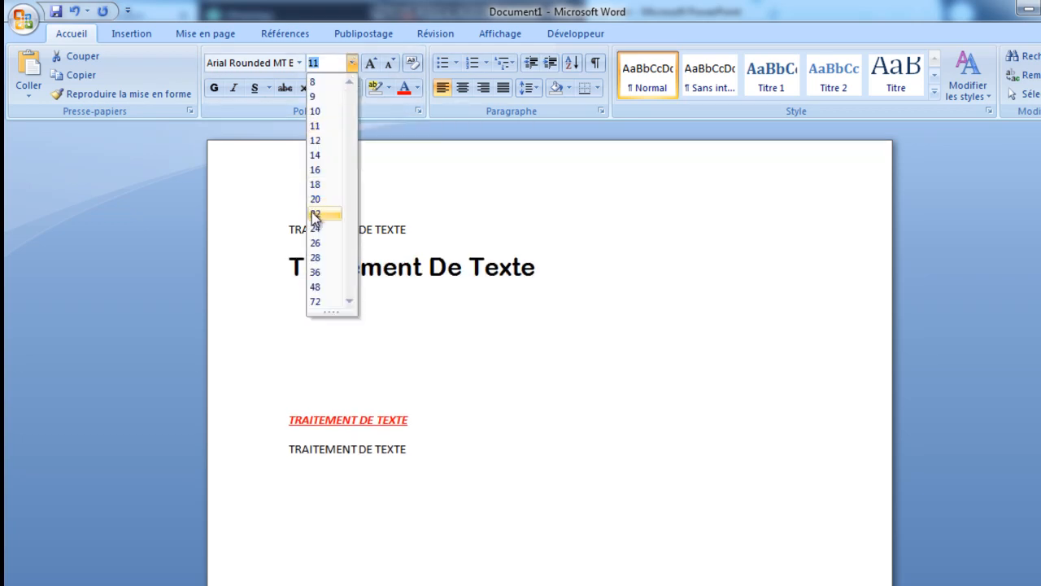
click(315, 272)
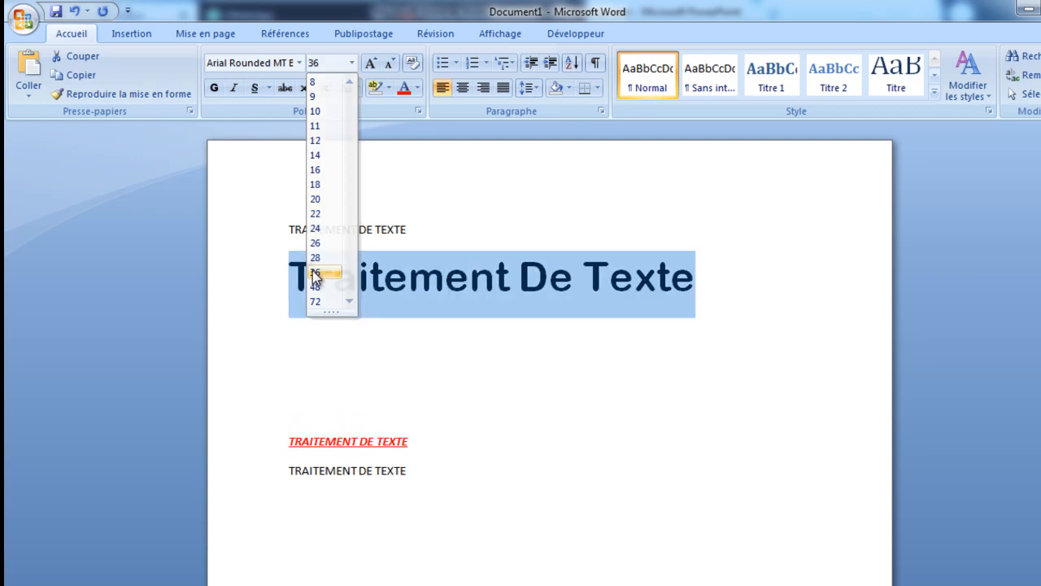
click(690, 514)
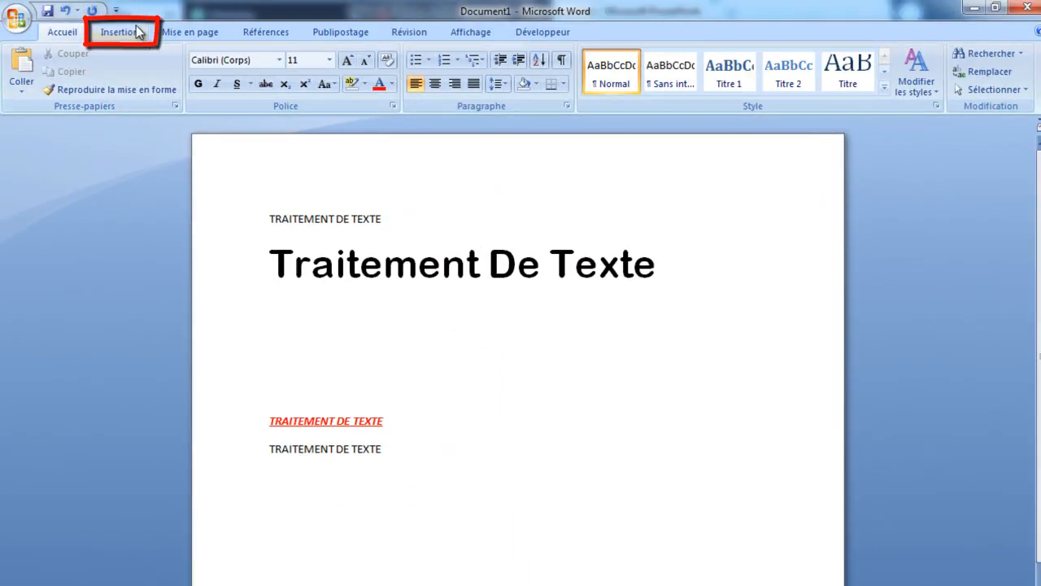
Insert the picture "imprimante HP laser pro 200 - 1" from the Images library below the last line of text
click(137, 35)
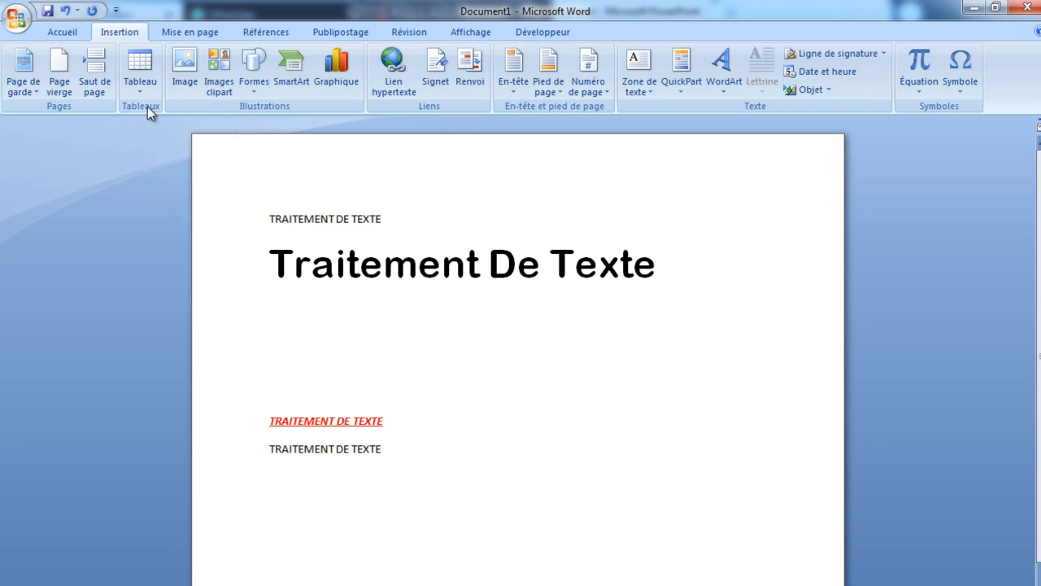
click(189, 73)
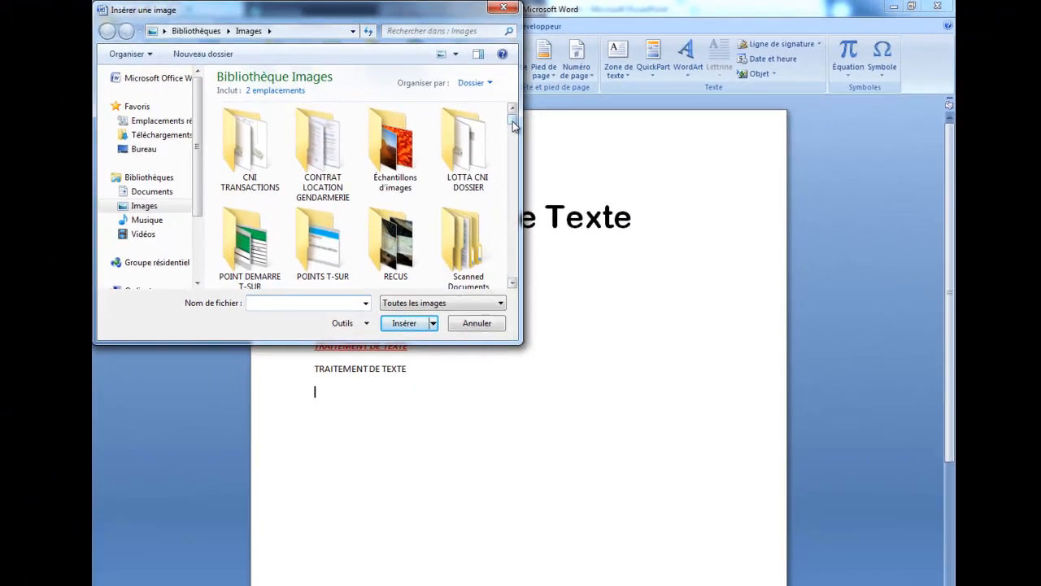
drag(513, 123, 513, 181)
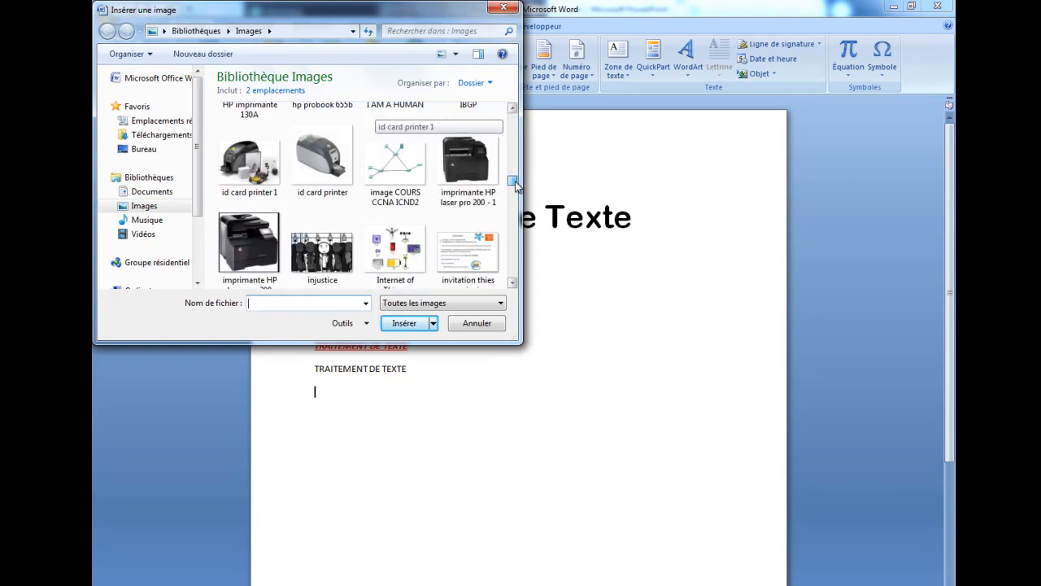
click(468, 163)
click(416, 327)
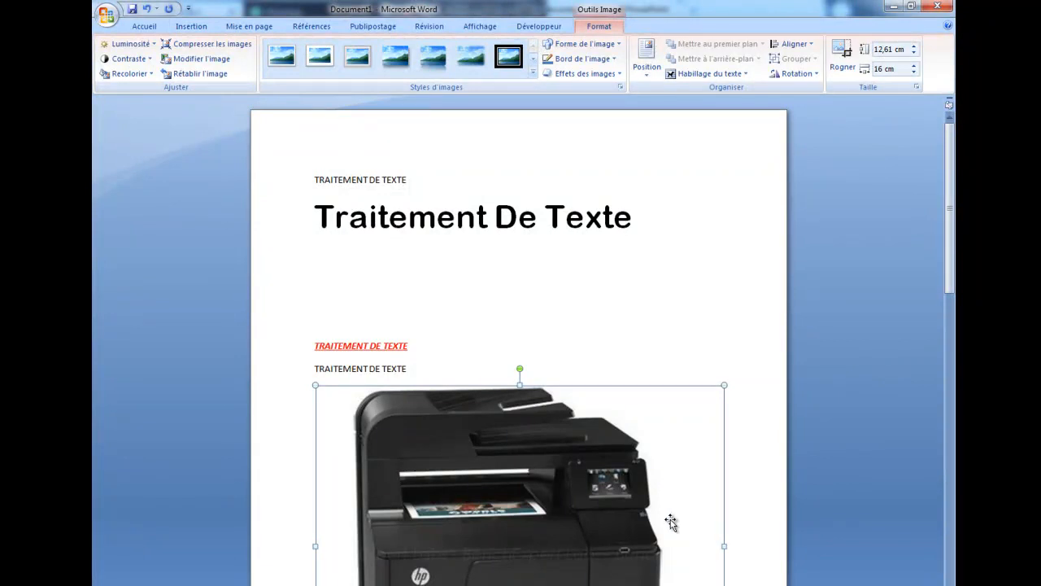
click(786, 469)
scroll(786, 469, down, 2)
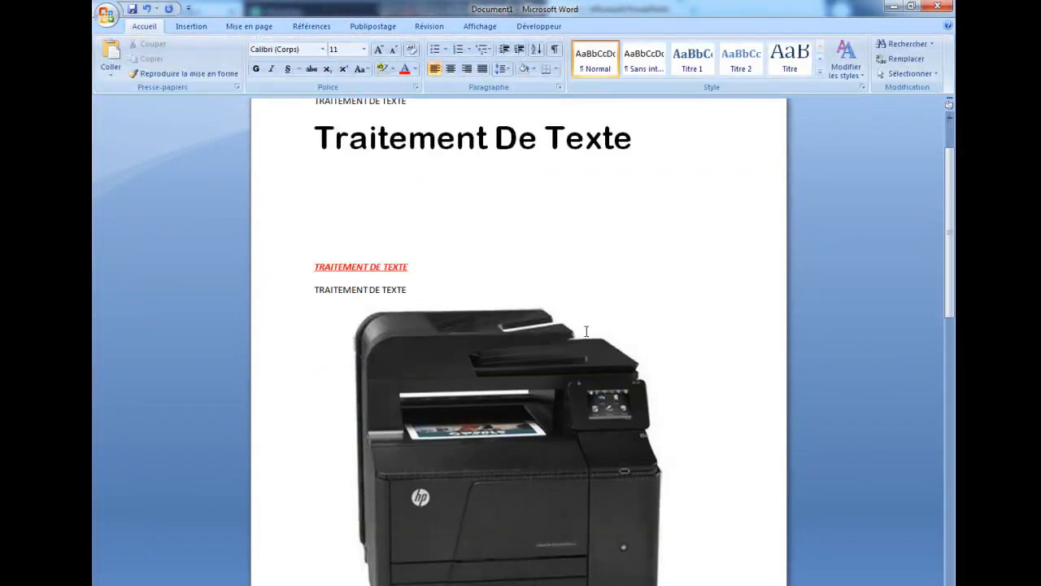
scroll(586, 331, up, 2)
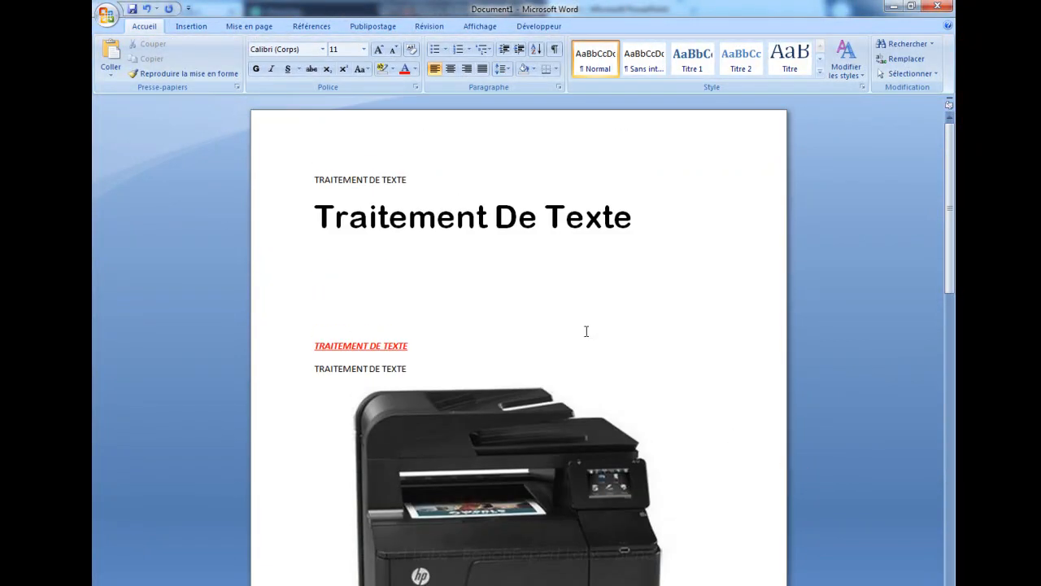
Display Word's insertion commands and switch to the PowerPoint presentation "Microsoft Word en Wolof - leçon 2 - Création document"
click(192, 26)
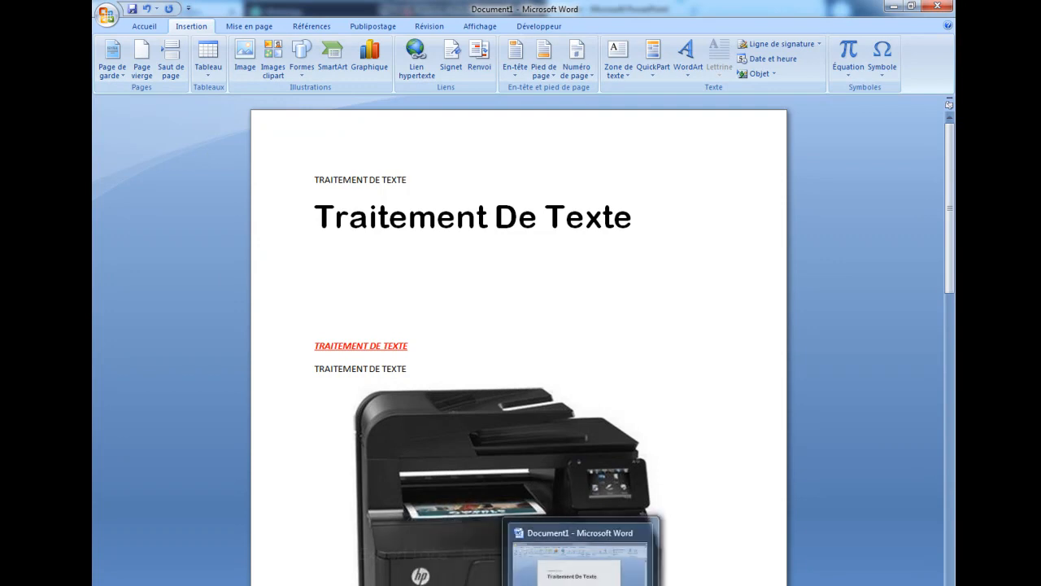
click(613, 585)
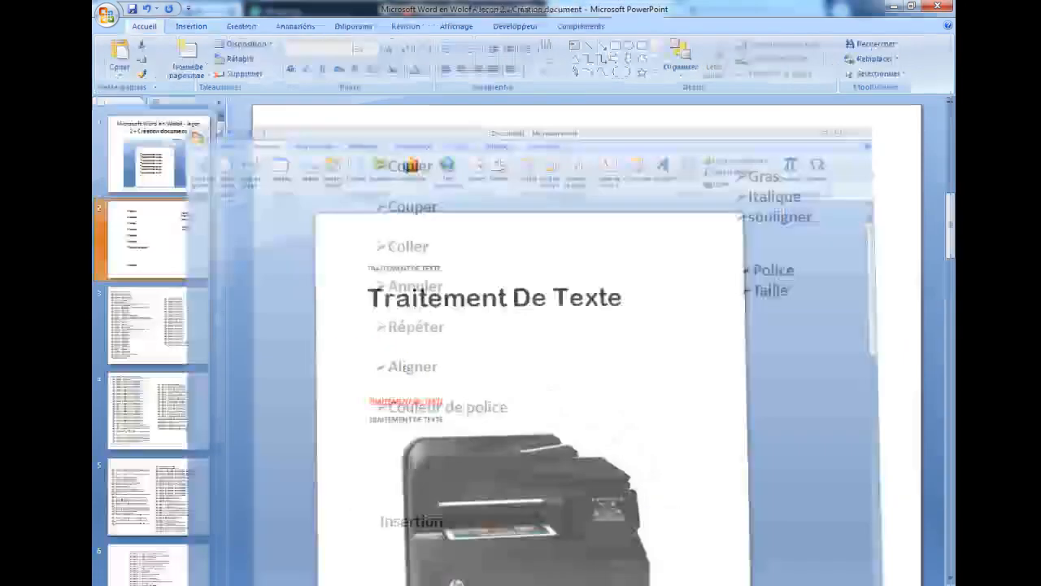